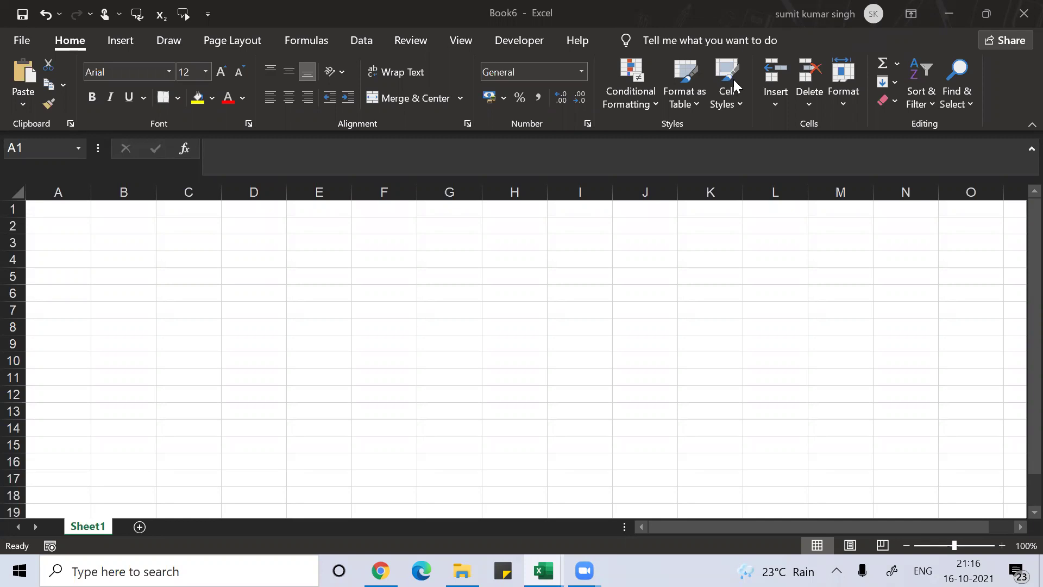
# Step: Add seven new worksheets so the workbook holds Sheet1 through Sheet8
pyautogui.click(140, 526)
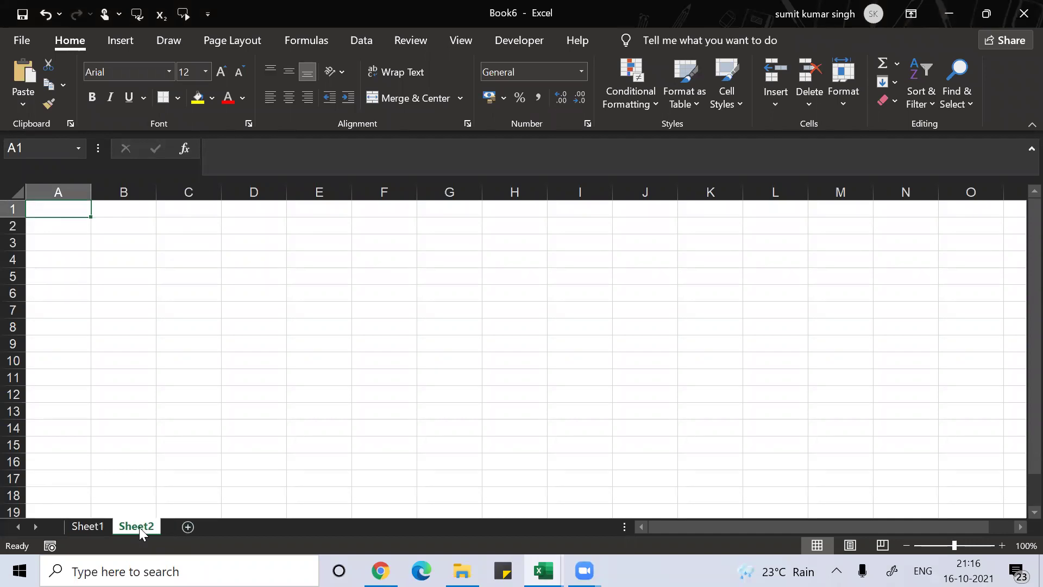
pyautogui.click(188, 528)
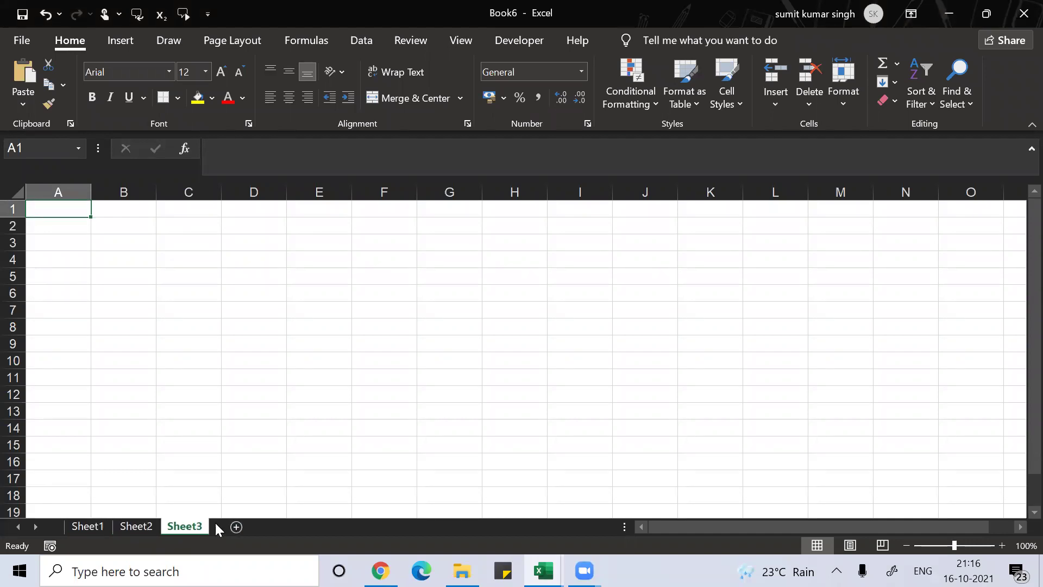
pyautogui.click(238, 528)
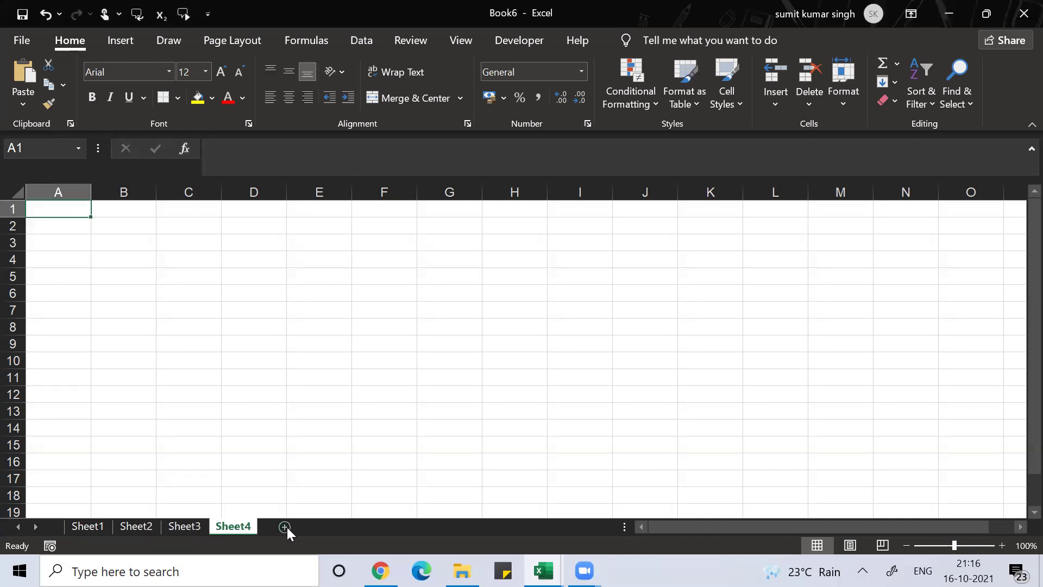
pyautogui.click(287, 527)
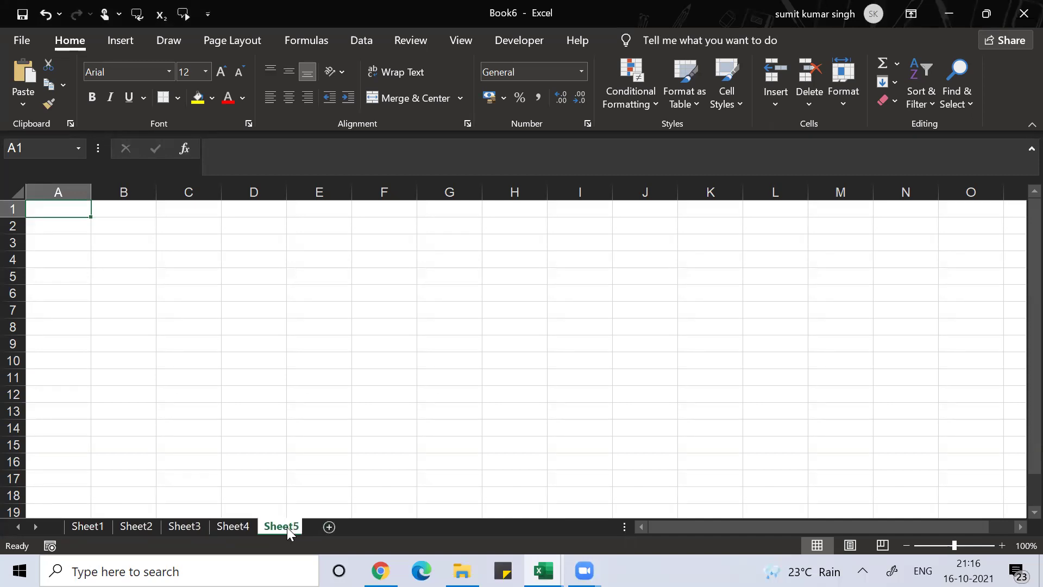
pyautogui.click(333, 527)
pyautogui.click(385, 527)
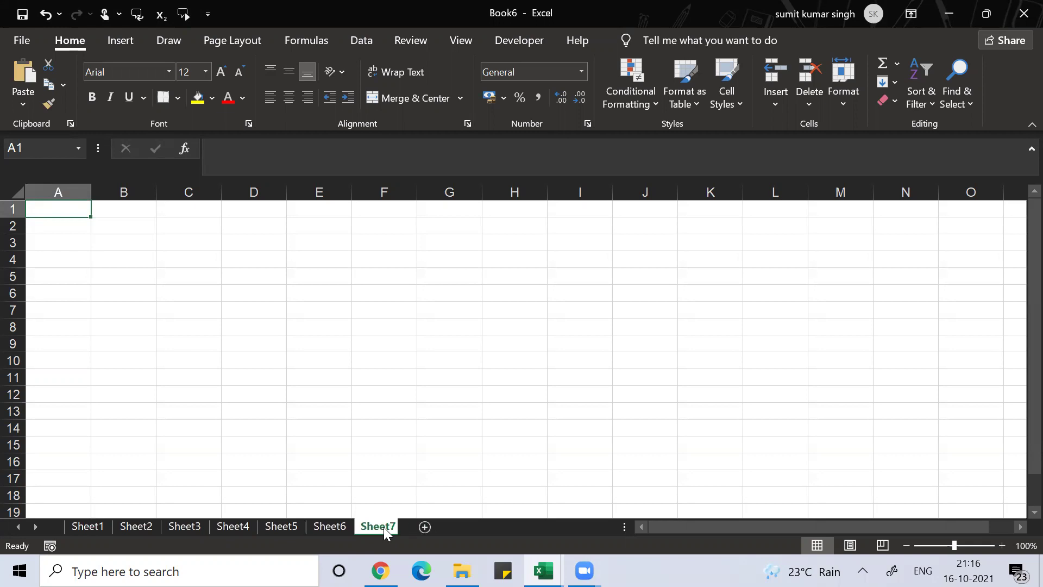
pyautogui.click(429, 528)
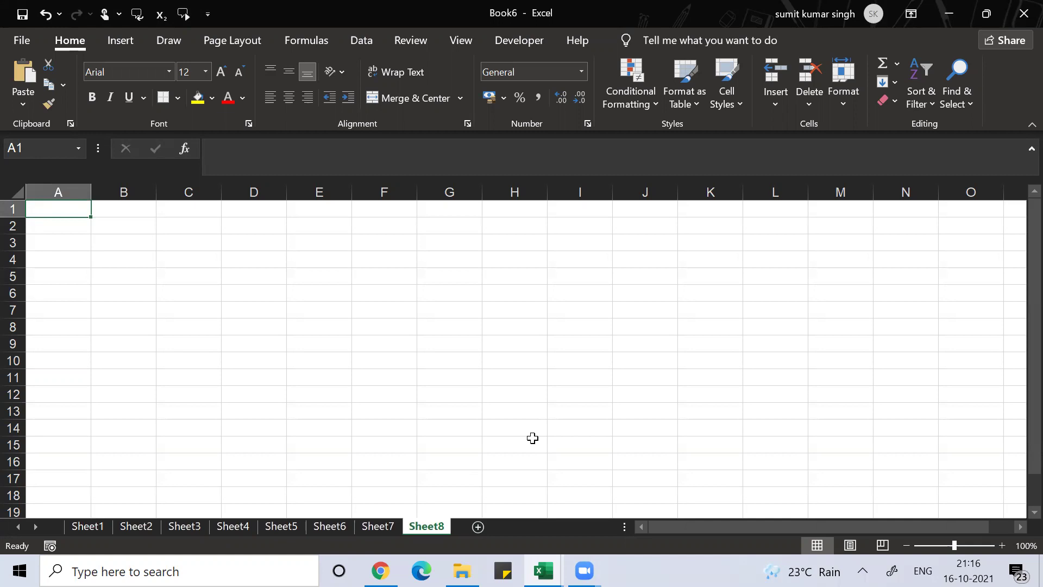
# Step: Cycle back to Sheet1 and forward to Sheet8 with Ctrl+PgUp/PgDn
pyautogui.hotkey('ctrl', 'pageup')
pyautogui.hotkey('ctrl', 'pageup')
pyautogui.hotkey('ctrl', 'pageup')
pyautogui.hotkey('ctrl', 'pageup')
pyautogui.hotkey('ctrl', 'pageup')
pyautogui.hotkey('ctrl', 'pageup')
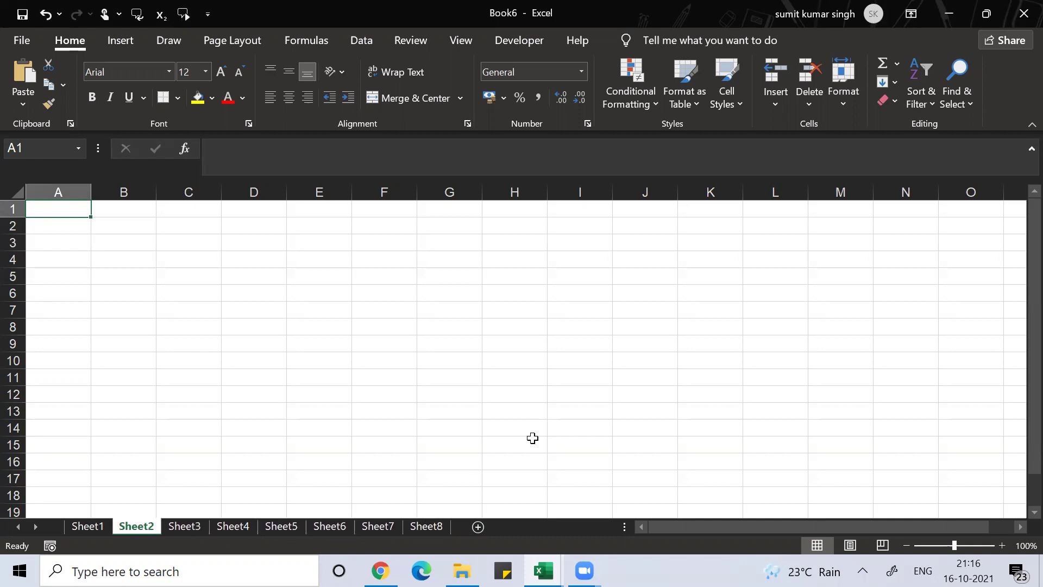
pyautogui.hotkey('ctrl', 'pageup')
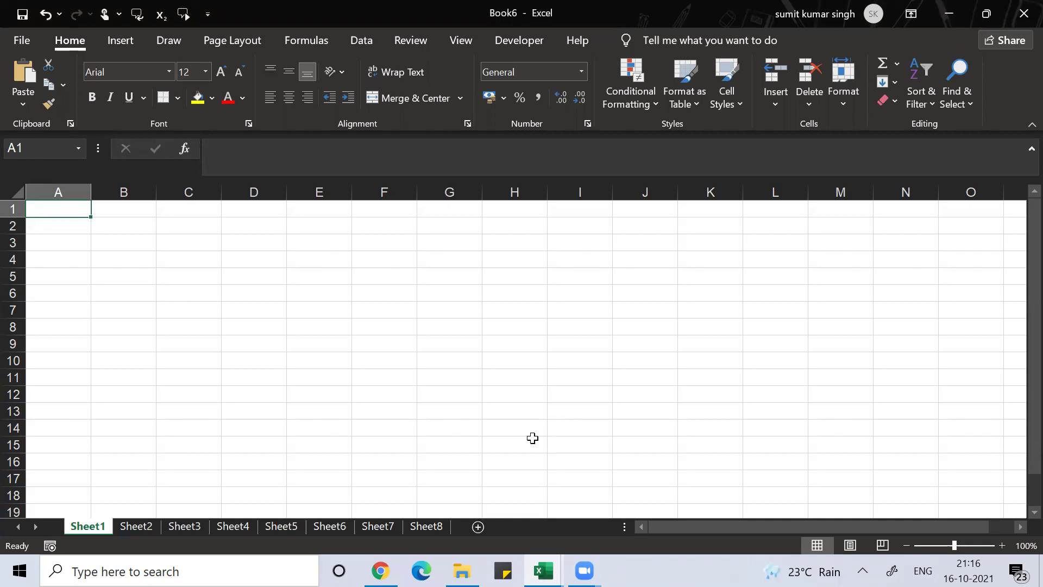
pyautogui.hotkey('ctrl', 'pagedown')
pyautogui.hotkey('ctrl', 'pagedown')
pyautogui.hotkey('ctrl', 'pagedown')
pyautogui.hotkey('ctrl', 'pagedown')
pyautogui.hotkey('ctrl', 'pagedown')
pyautogui.hotkey('ctrl', 'pagedown')
pyautogui.hotkey('ctrl', 'pagedown')
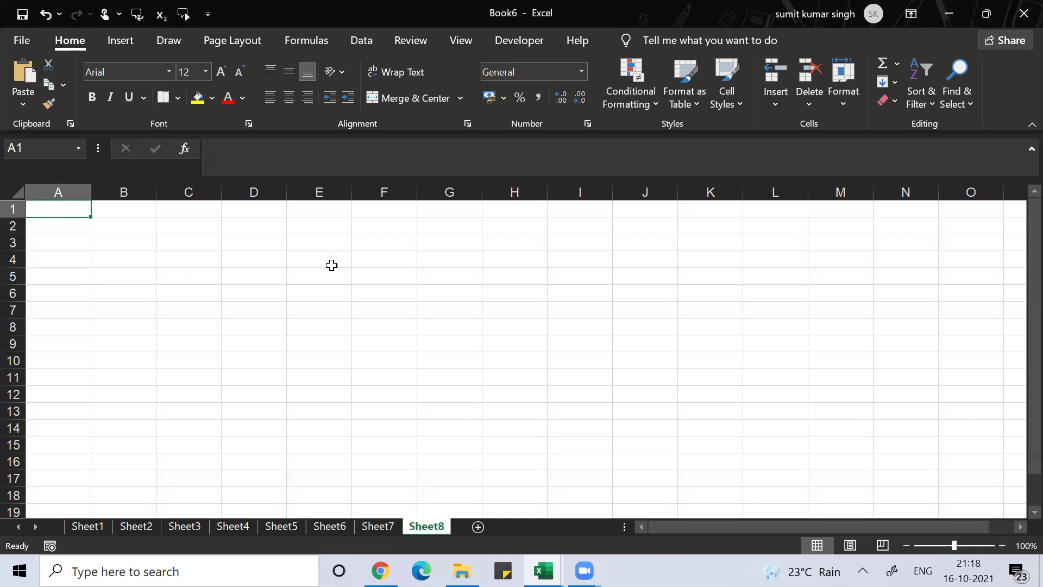
# Step: Go to File > More... to reach Excel's Options entry
pyautogui.click(22, 40)
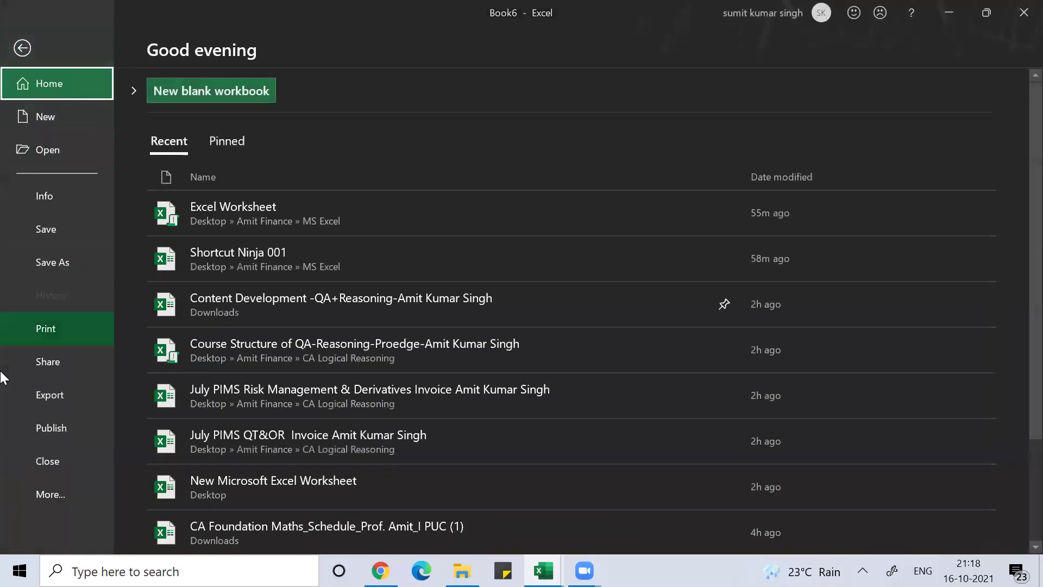
pyautogui.click(51, 494)
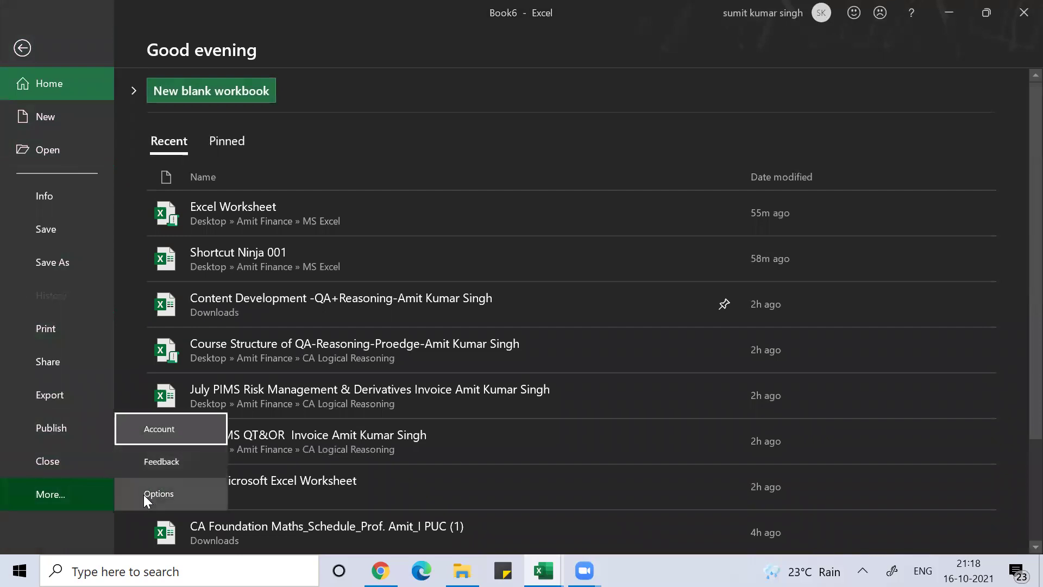
# Step: In General settings, set new workbooks to include 10 sheets and confirm with OK
pyautogui.click(158, 493)
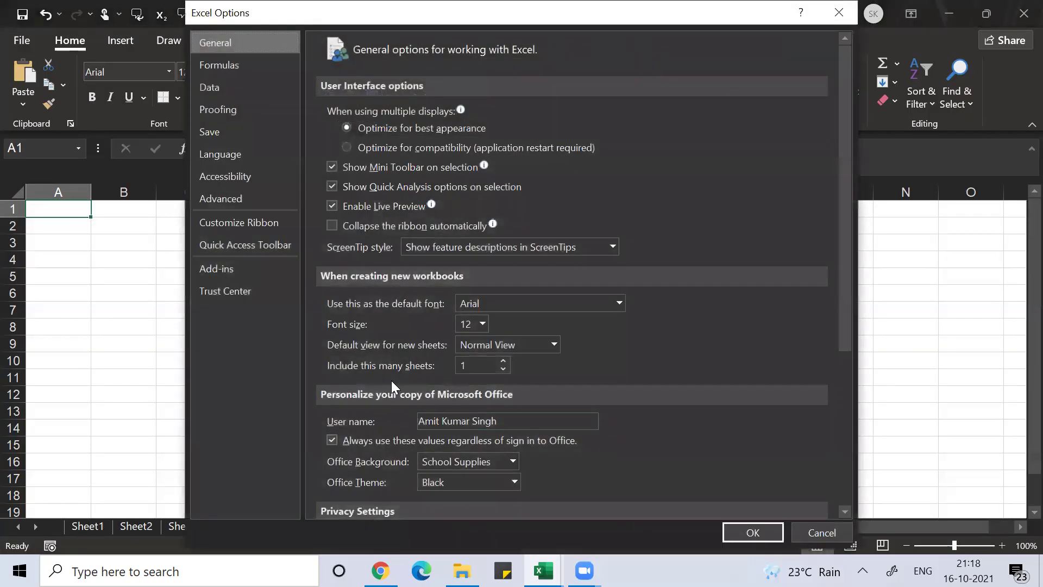
pyautogui.click(502, 361)
pyautogui.click(503, 361)
pyautogui.click(503, 361)
pyautogui.click(503, 361)
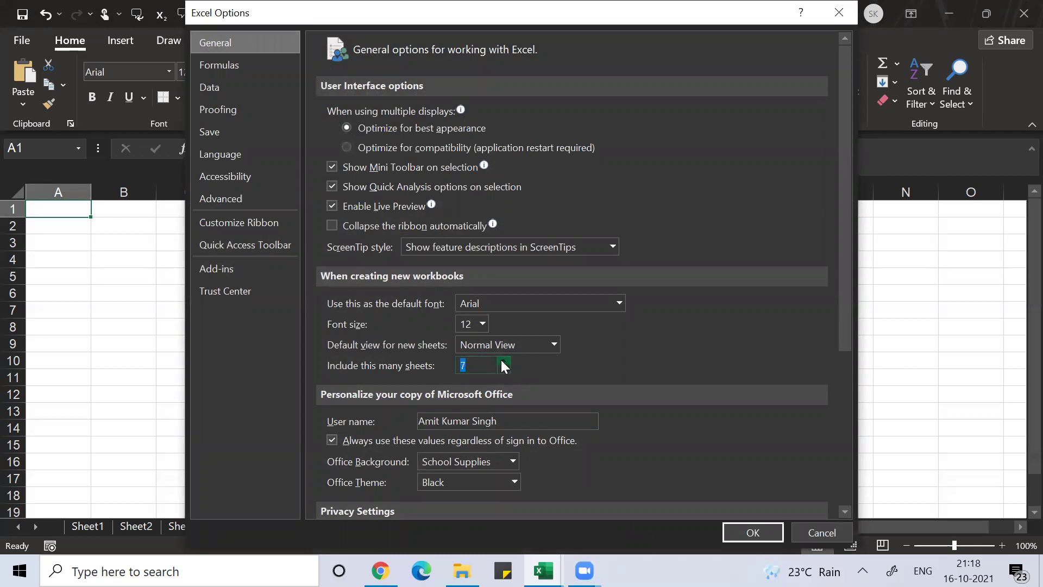
pyautogui.click(503, 360)
pyautogui.click(754, 532)
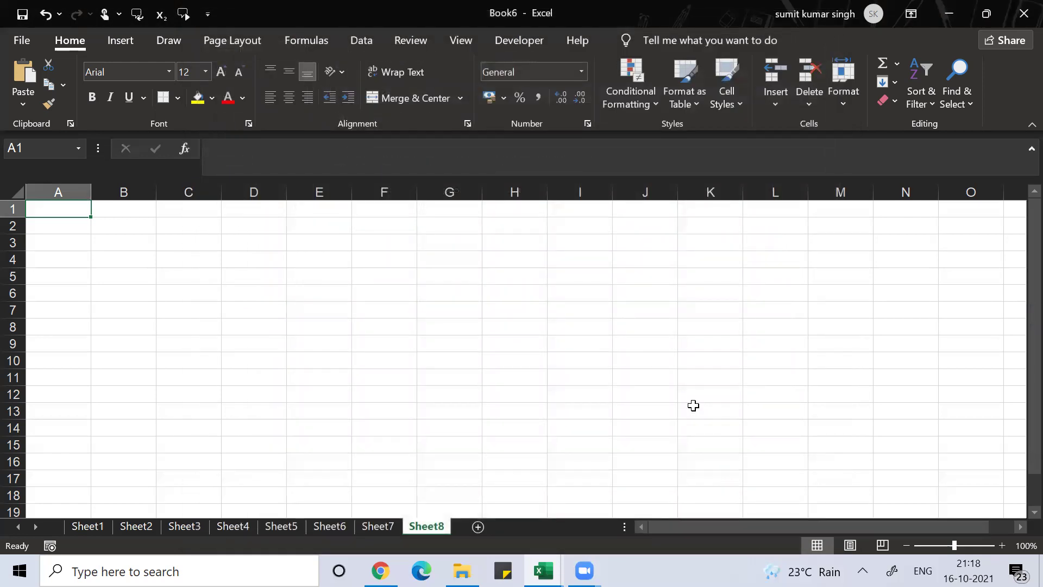
# Step: Create three new blank workbooks (Book7–Book9), each starting with ten sheets
pyautogui.hotkey('ctrl', 'n')
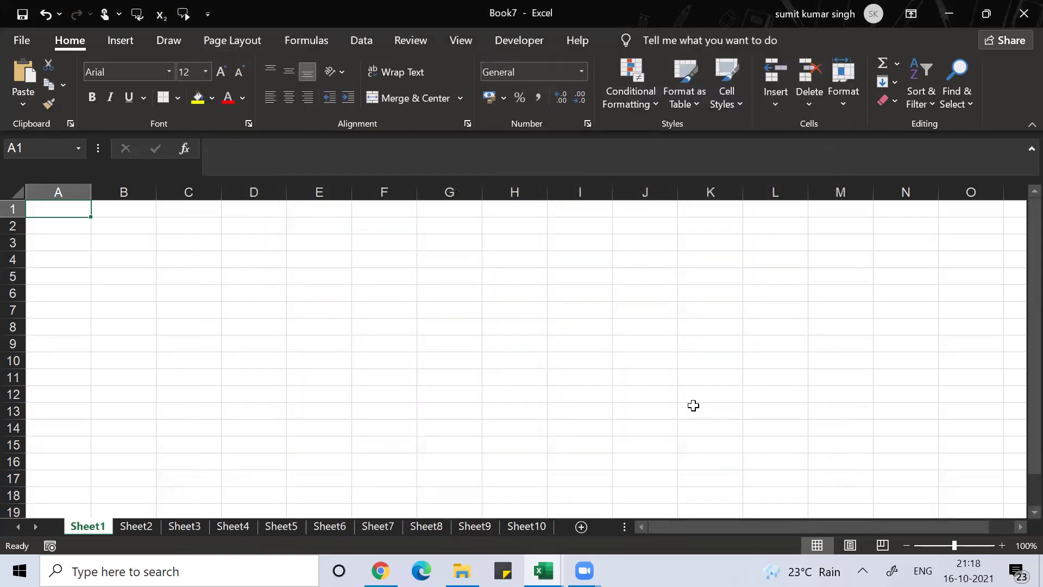
pyautogui.hotkey('ctrl', 'n')
pyautogui.hotkey('ctrl', 'n')
# Step: Reopen Excel Options on the General page with Alt, F, T
pyautogui.press('alt')
pyautogui.press('f')
pyautogui.press('t')
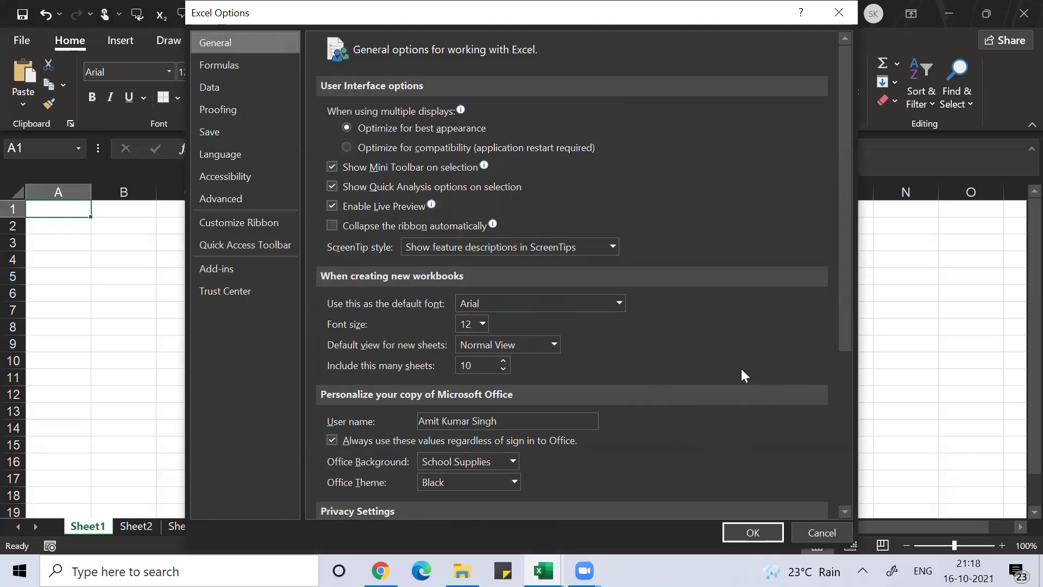
# Step: Review the default font choices and leave them unchanged
pyautogui.click(620, 303)
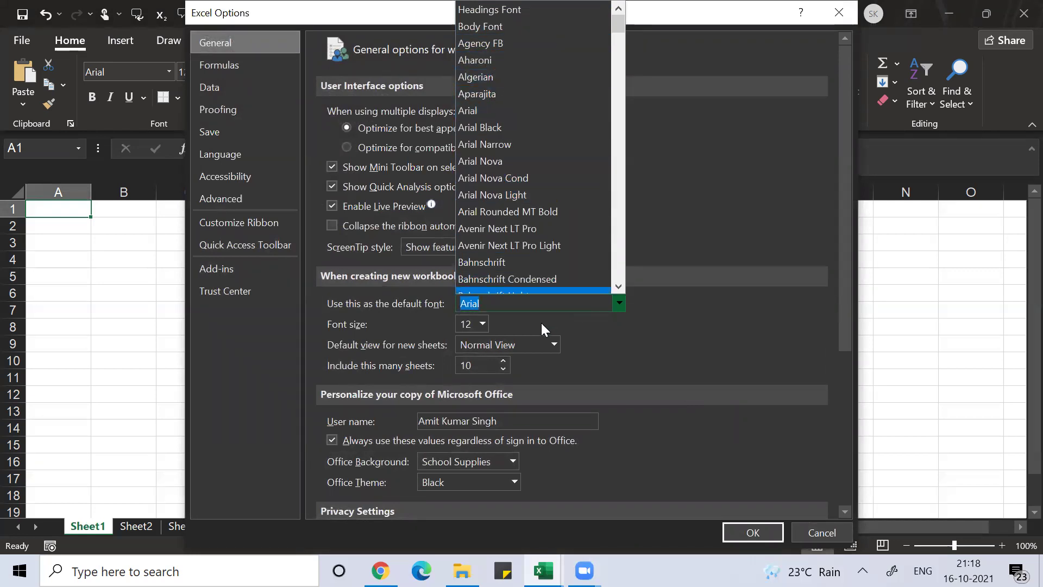
pyautogui.click(624, 332)
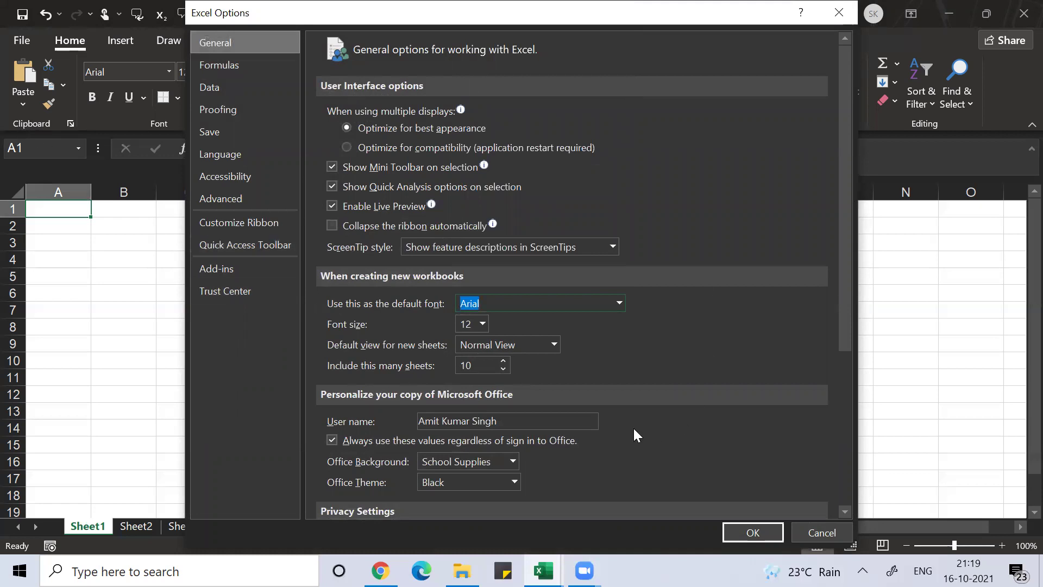
# Step: Set the Office theme to Colorful and apply it with OK
pyautogui.click(515, 483)
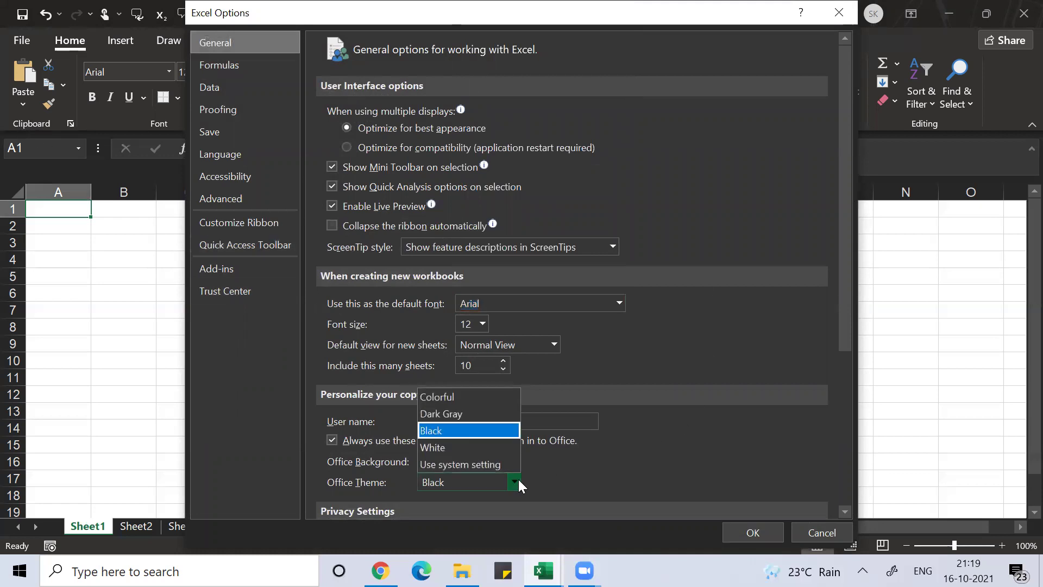
pyautogui.click(497, 396)
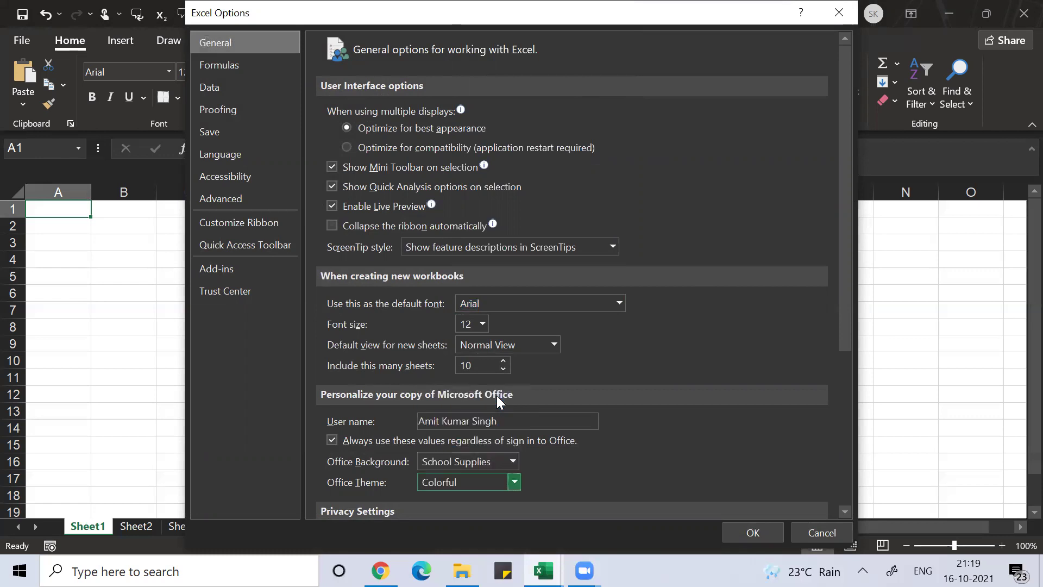
pyautogui.click(752, 532)
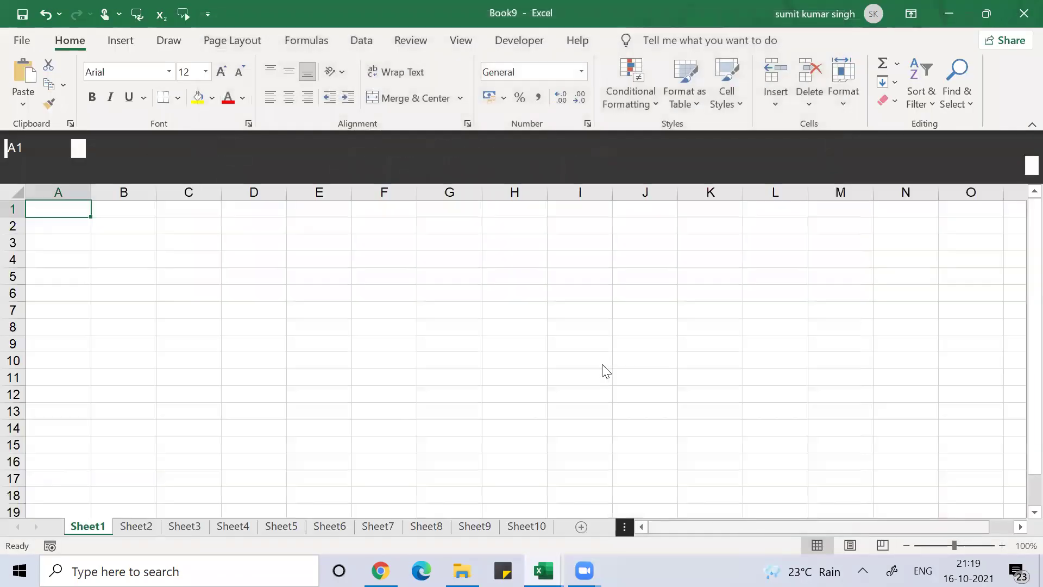
pyautogui.click(602, 364)
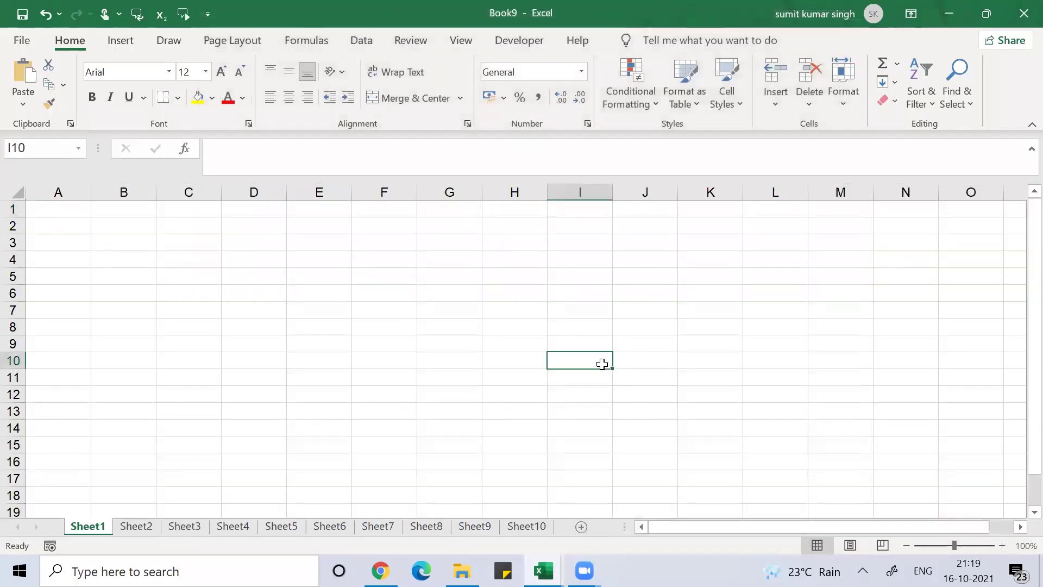